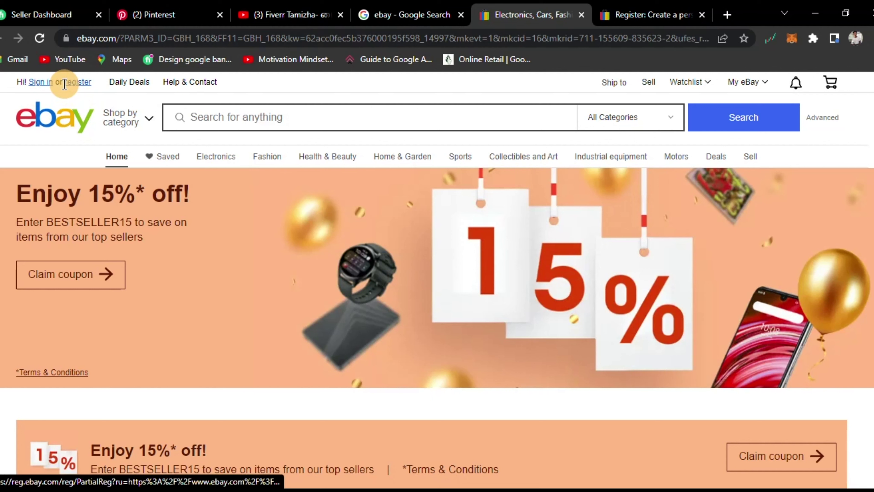
Open the eBay registration form for a personal account and fill in the first name, last name and e-mail address
{"action": "left_click", "coordinate": [80, 84]}
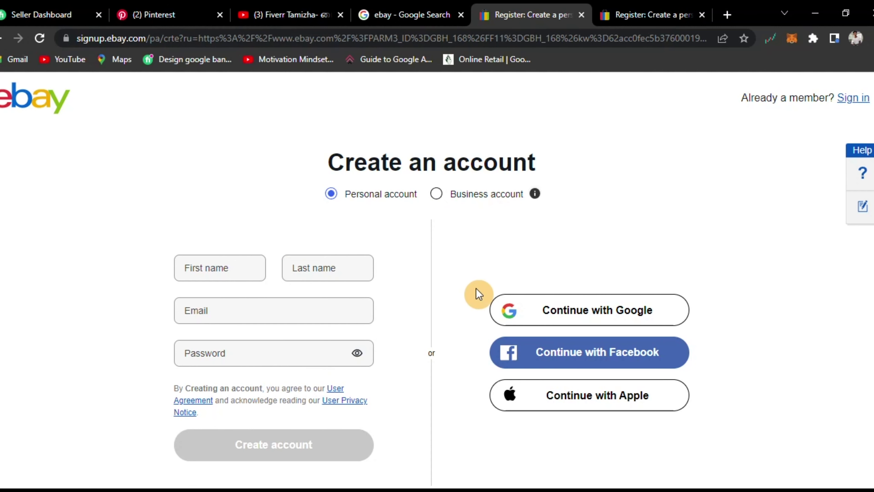
{"action": "left_click", "coordinate": [535, 196]}
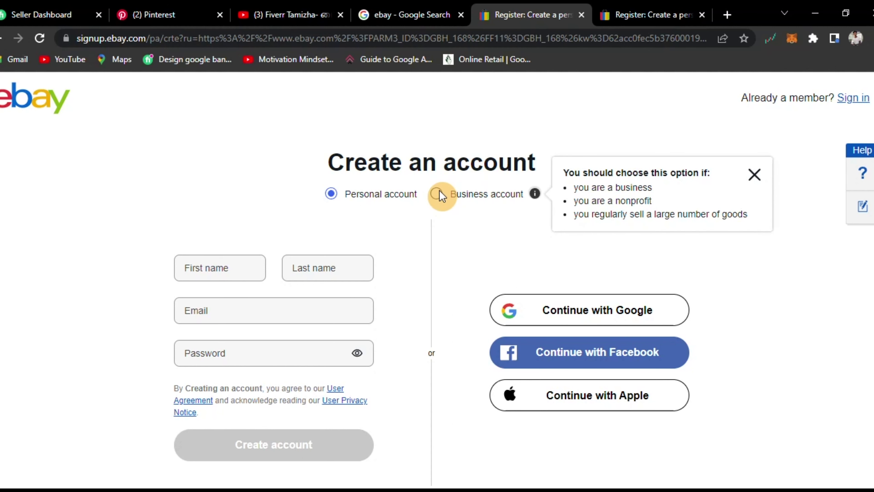
{"action": "left_click", "coordinate": [219, 267]}
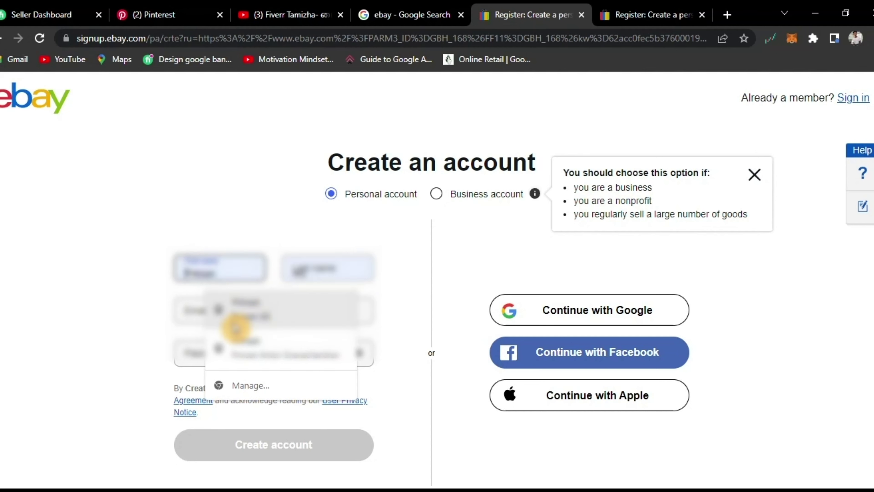
{"action": "left_click", "coordinate": [242, 315]}
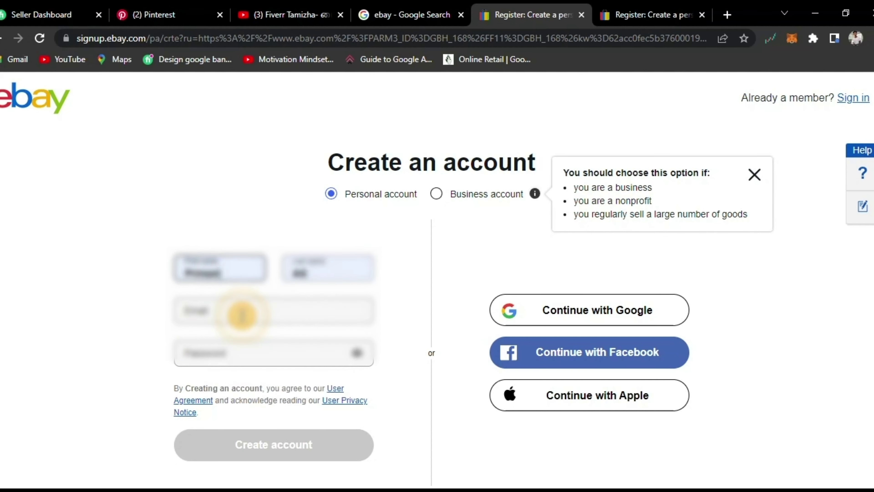
{"action": "left_click", "coordinate": [209, 309]}
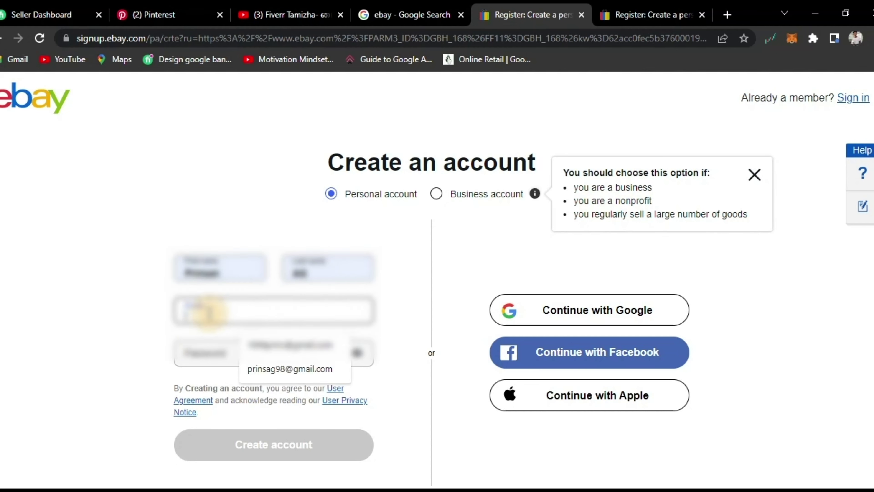
{"action": "left_click", "coordinate": [256, 369]}
Enter the account password and submit the registration to create the account
{"action": "left_click", "coordinate": [209, 354]}
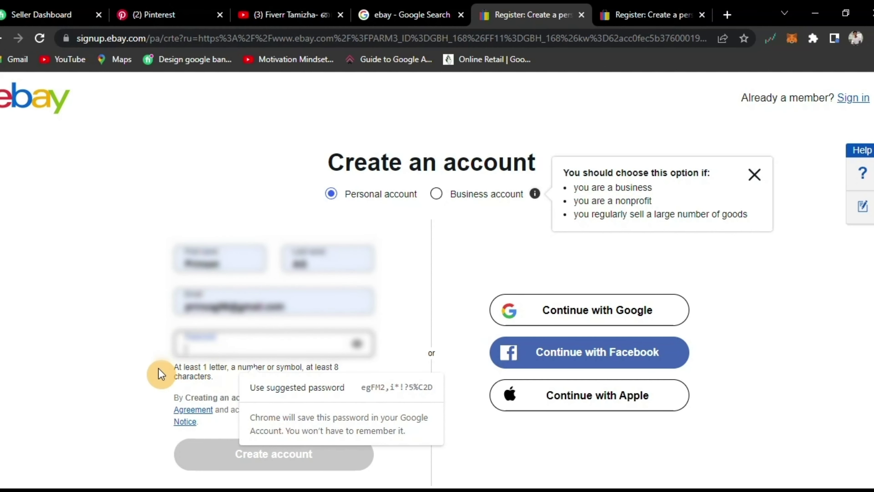
{"action": "scroll", "coordinate": [156, 370], "scroll_direction": "down", "scroll_amount": 2}
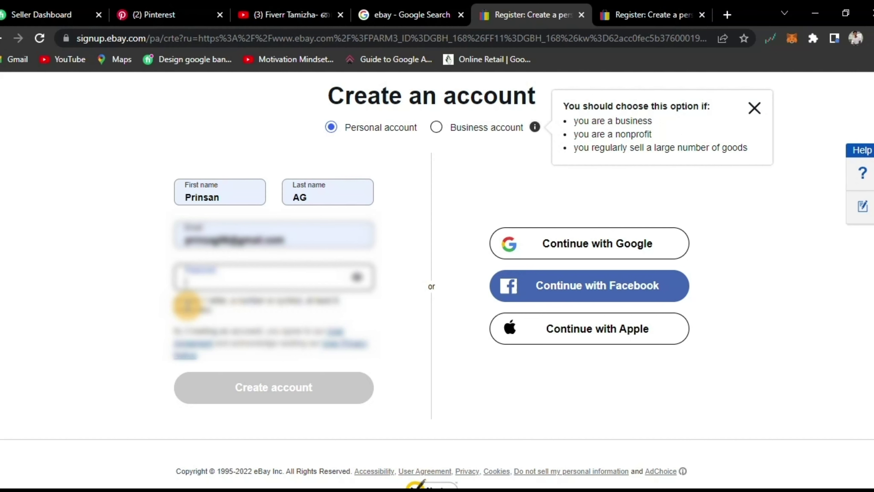
{"action": "left_click", "coordinate": [187, 305]}
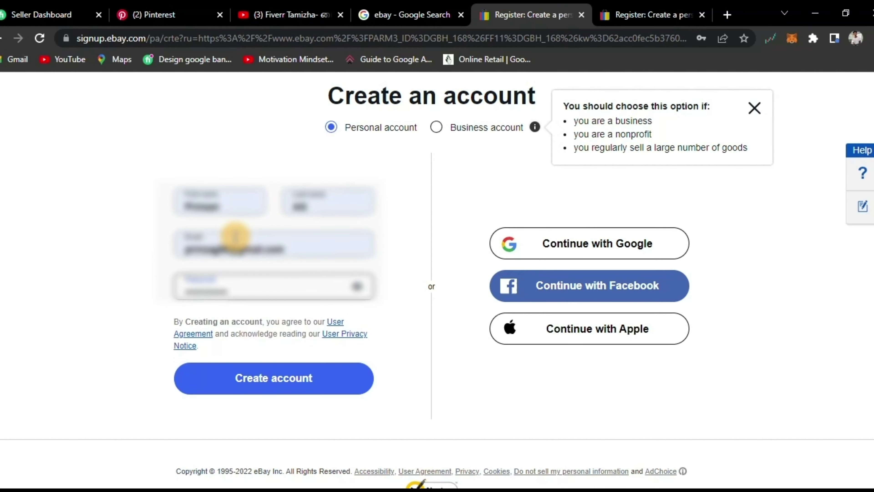
{"action": "left_click", "coordinate": [251, 379]}
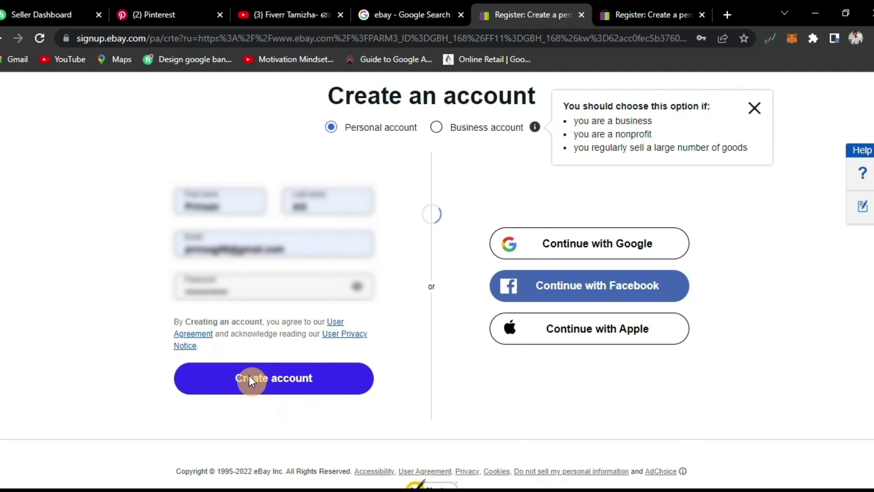
Switch to Gmail, open eBay's security code e-mail and copy the verification code
{"action": "left_click", "coordinate": [676, 236]}
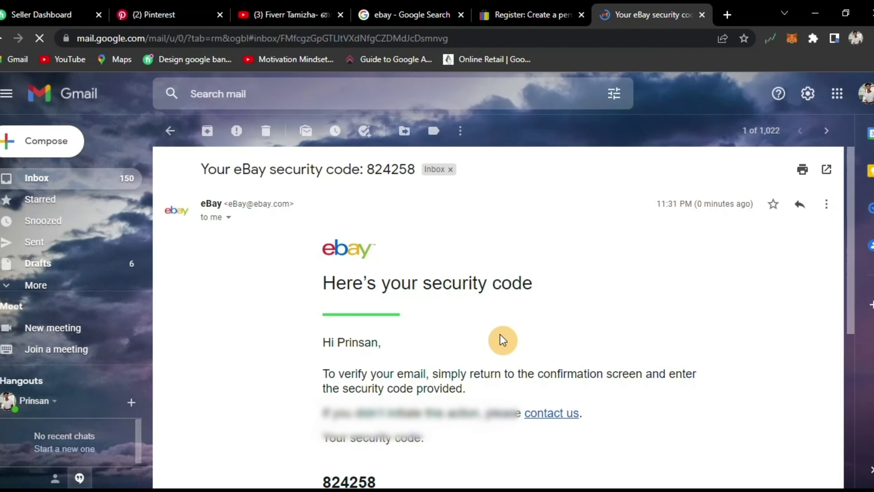
{"action": "scroll", "coordinate": [491, 335], "scroll_direction": "down", "scroll_amount": 2}
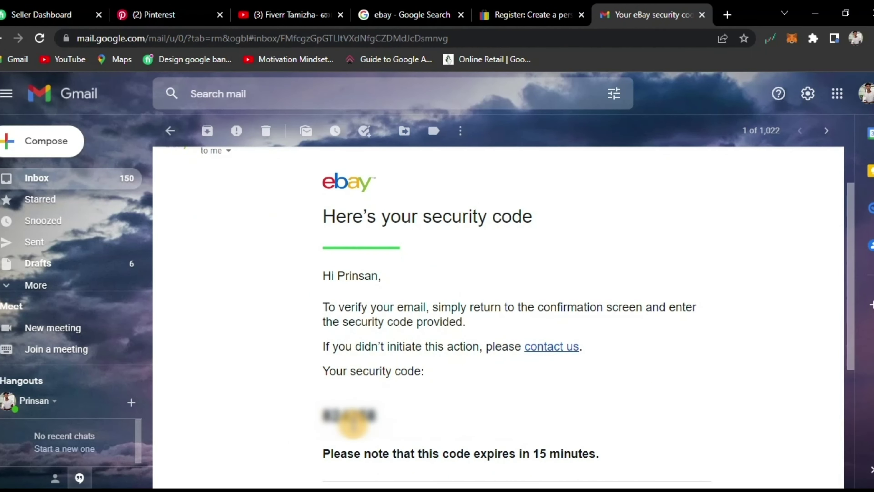
{"action": "double_click", "coordinate": [351, 417]}
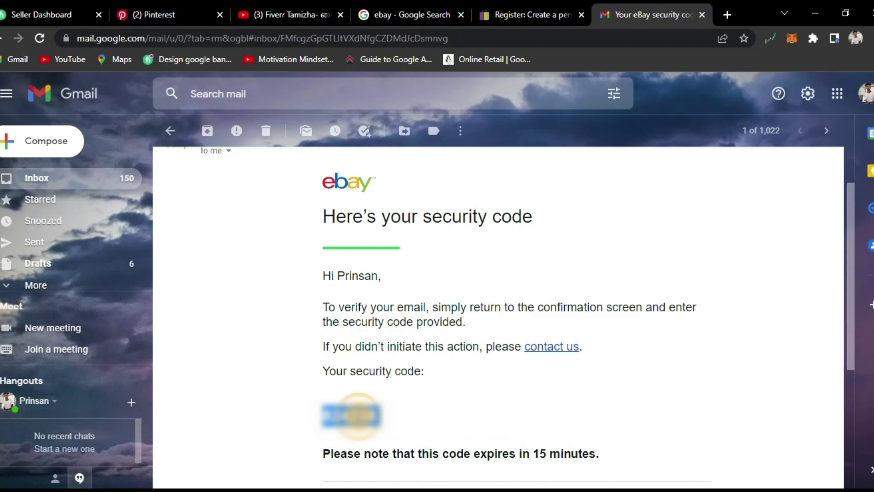
{"action": "right_click", "coordinate": [359, 417]}
{"action": "left_click", "coordinate": [407, 315]}
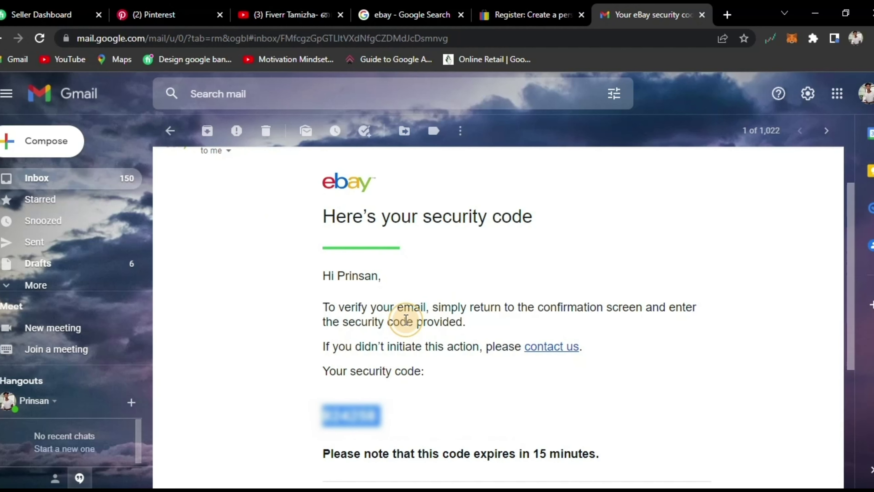
Return to eBay's e-mail confirmation page and paste the security code into the code field
{"action": "left_click", "coordinate": [503, 15]}
{"action": "left_click", "coordinate": [328, 221]}
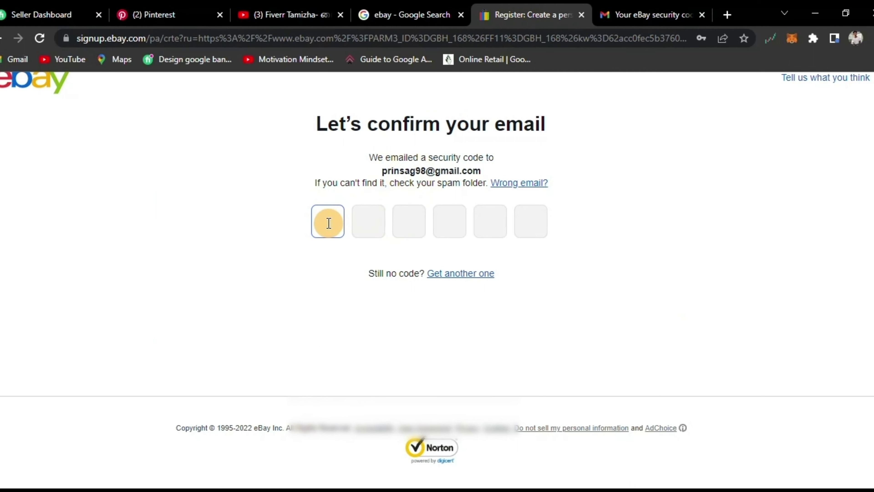
{"action": "right_click", "coordinate": [329, 222]}
{"action": "left_click", "coordinate": [370, 304]}
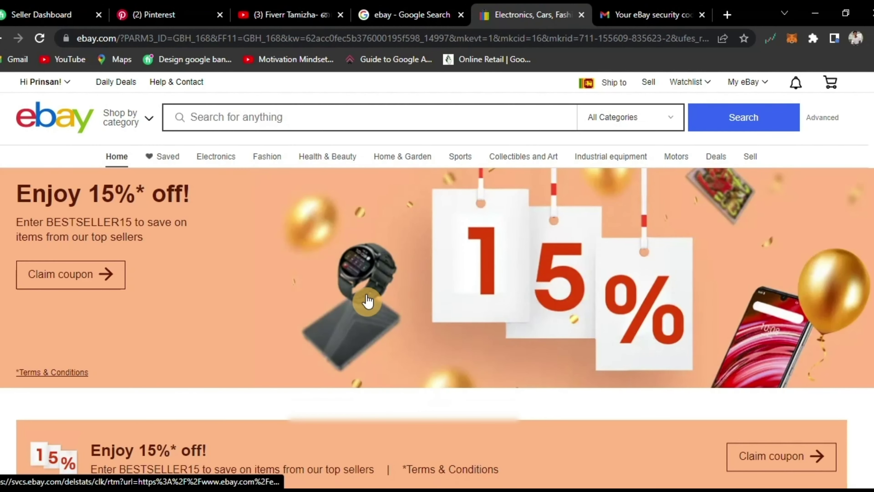
Open the eBay account settings from the account greeting in a new browser tab
{"action": "left_click", "coordinate": [40, 88]}
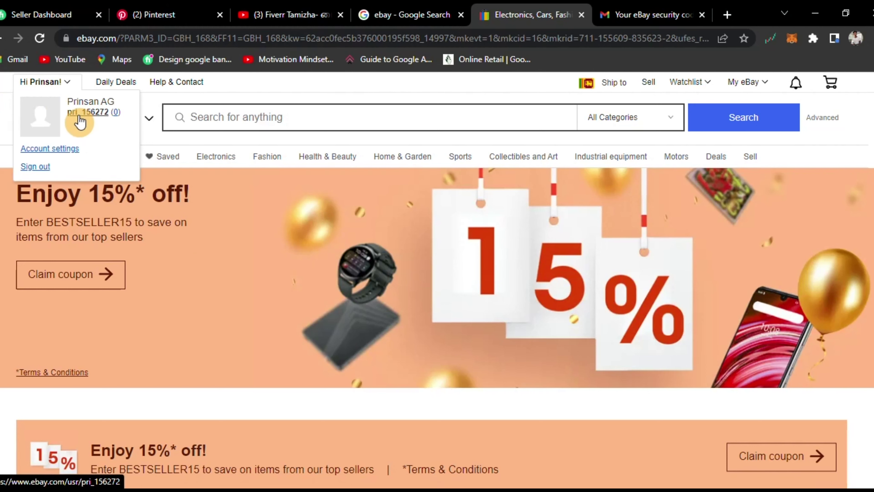
{"action": "right_click", "coordinate": [57, 149]}
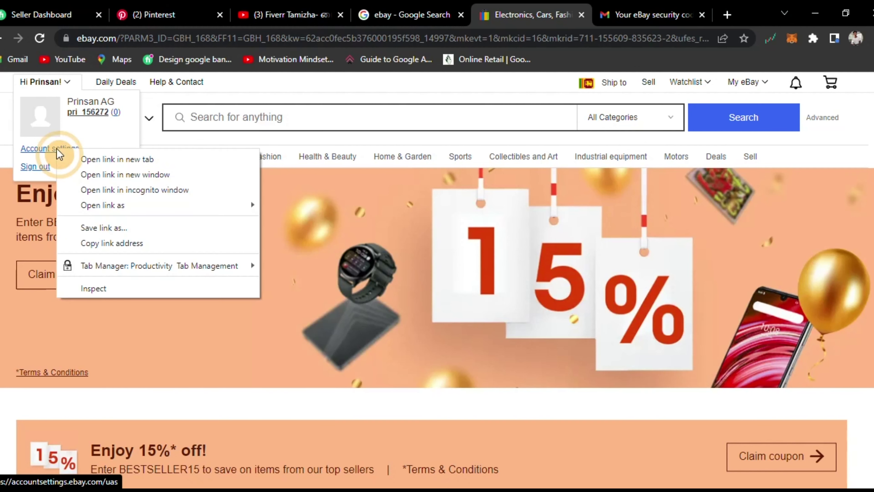
{"action": "left_click", "coordinate": [72, 152]}
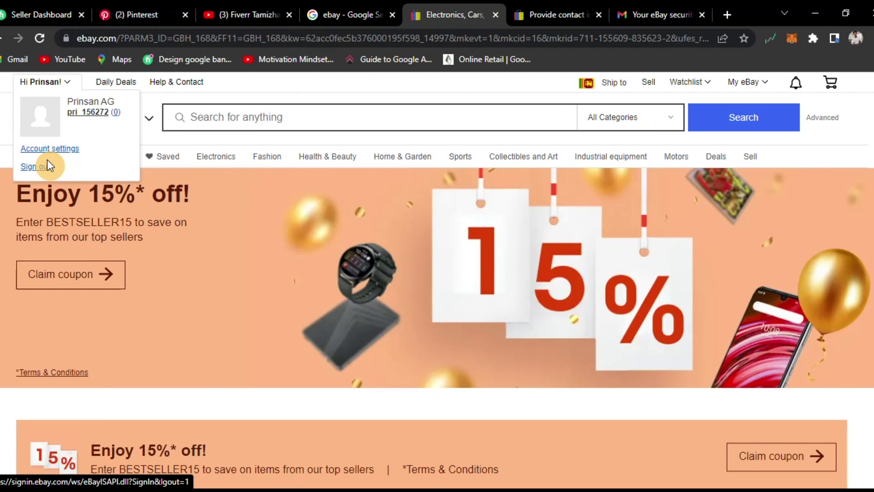
Fill in the contact info form with the street address, city, region, postal code and mobile number, and submit it
{"action": "left_click", "coordinate": [570, 10]}
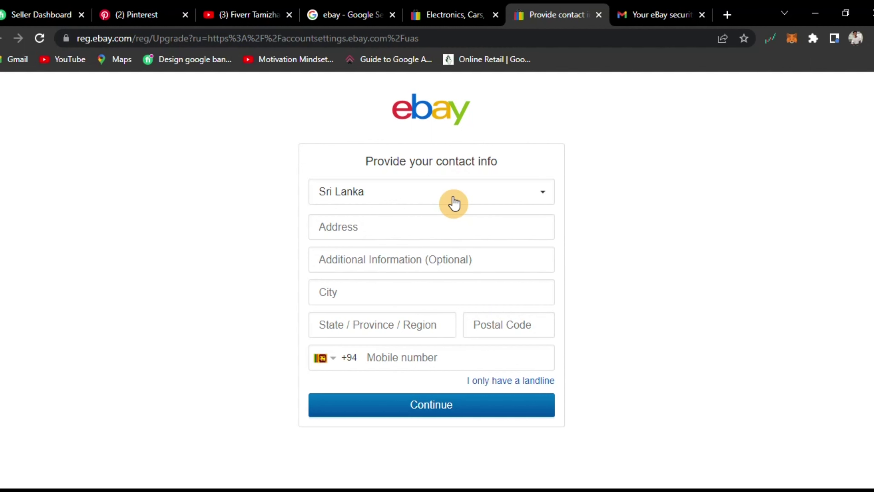
{"action": "left_click", "coordinate": [457, 403]}
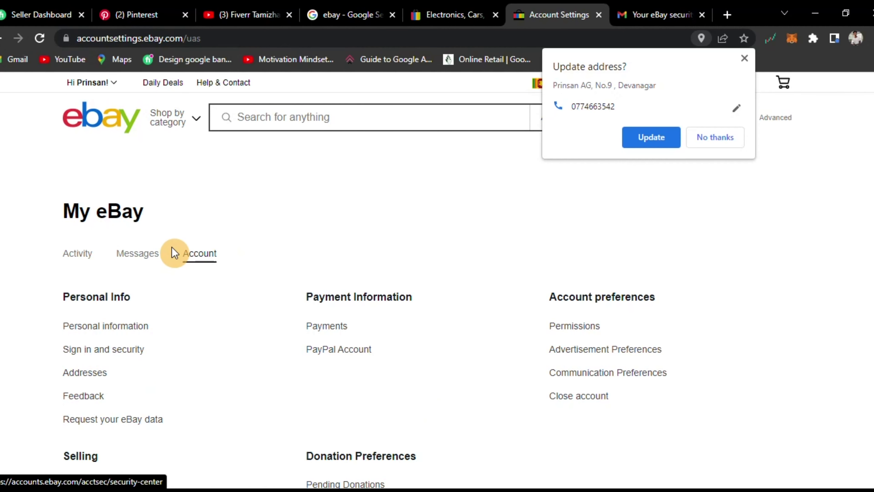
Look over the account settings page and dismiss the browser's address update prompt without saving
{"action": "scroll", "coordinate": [174, 253], "scroll_direction": "down", "scroll_amount": 2}
{"action": "scroll", "coordinate": [176, 258], "scroll_direction": "down", "scroll_amount": 2}
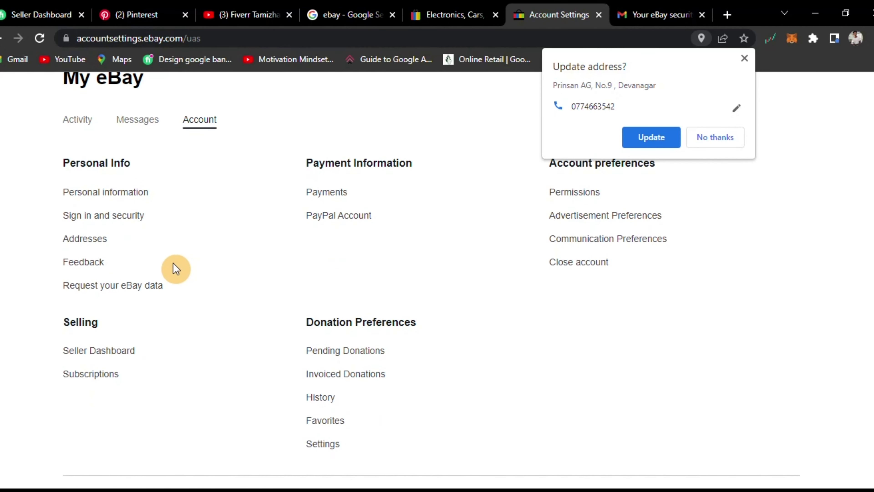
{"action": "scroll", "coordinate": [179, 272], "scroll_direction": "down", "scroll_amount": 2}
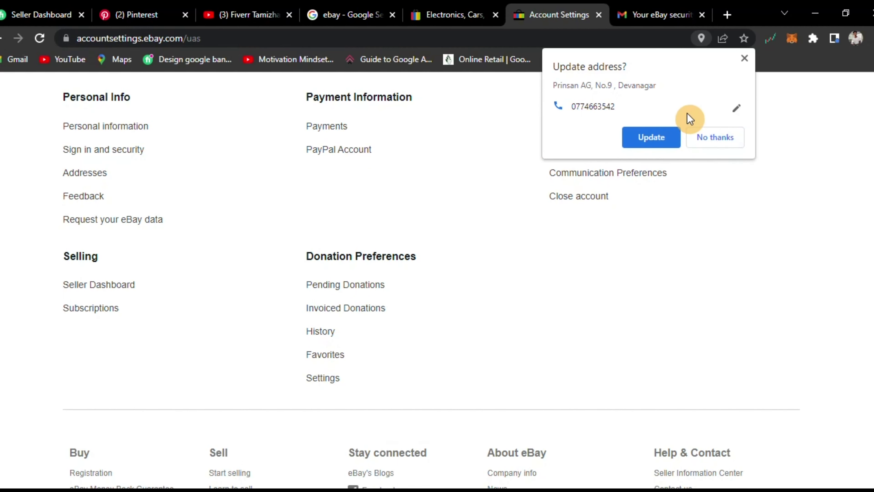
{"action": "left_click", "coordinate": [746, 61]}
{"action": "scroll", "coordinate": [498, 235], "scroll_direction": "up", "scroll_amount": 4}
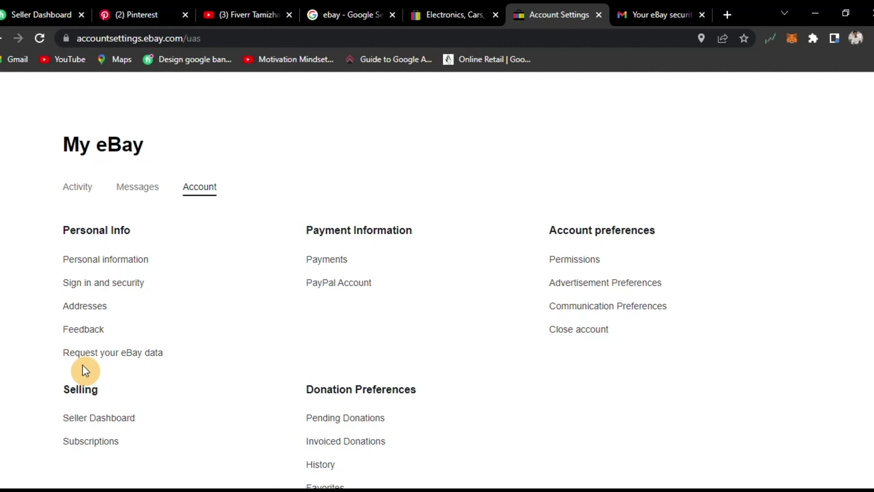
Open the Payments settings in a new browser tab and continue past the welcome page
{"action": "right_click", "coordinate": [333, 259]}
{"action": "left_click", "coordinate": [393, 269]}
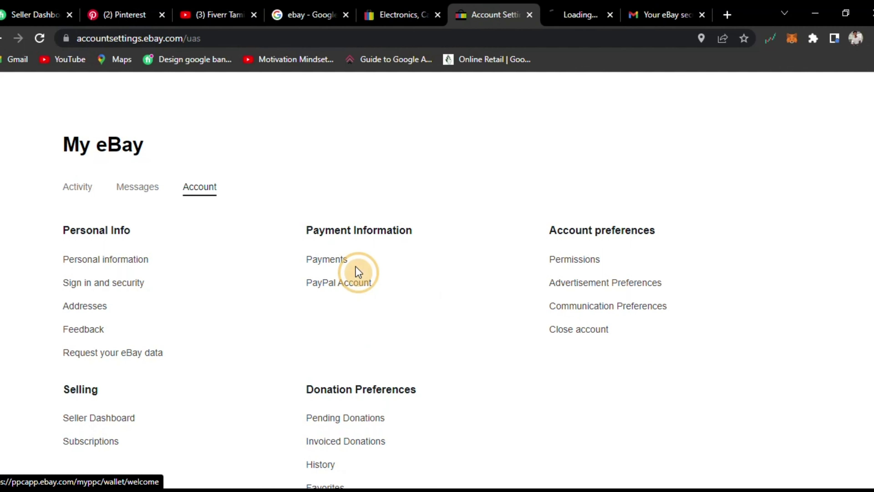
{"action": "left_click", "coordinate": [566, 10]}
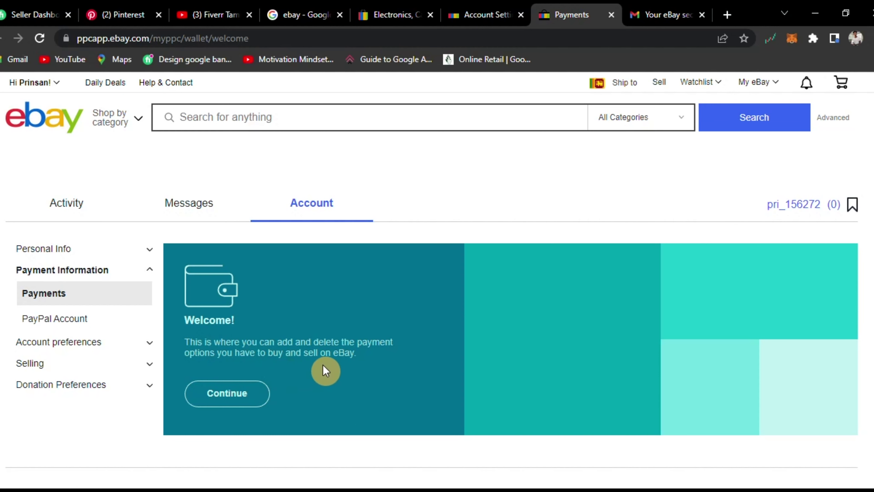
{"action": "left_click", "coordinate": [237, 394]}
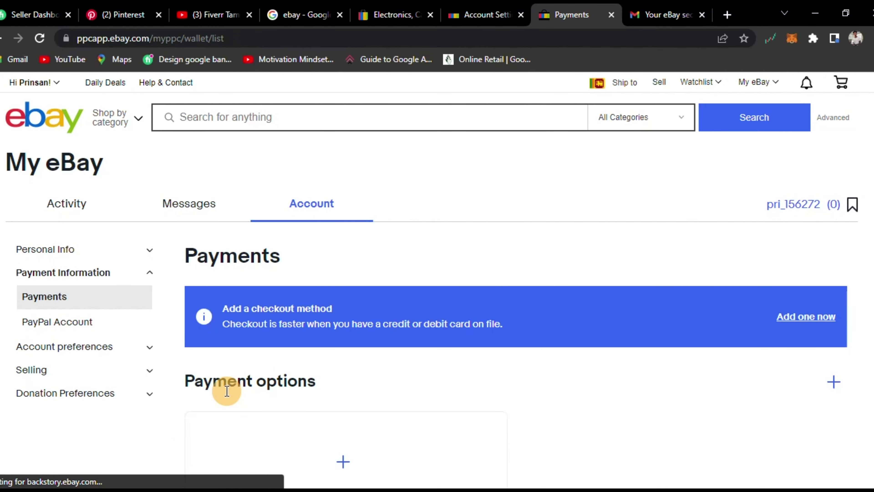
Start adding a payment option and choose credit or debit card as its type
{"action": "scroll", "coordinate": [250, 357], "scroll_direction": "down", "scroll_amount": 4}
{"action": "scroll", "coordinate": [248, 359], "scroll_direction": "up", "scroll_amount": 3}
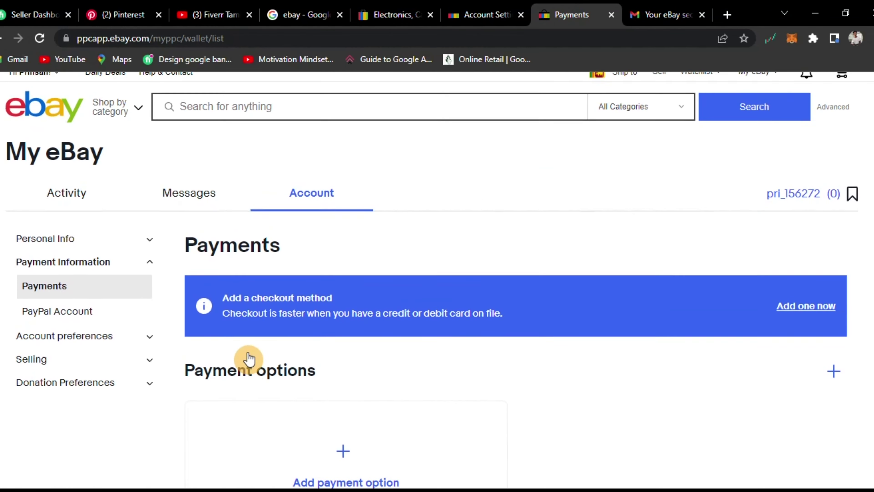
{"action": "scroll", "coordinate": [681, 318], "scroll_direction": "down", "scroll_amount": 4}
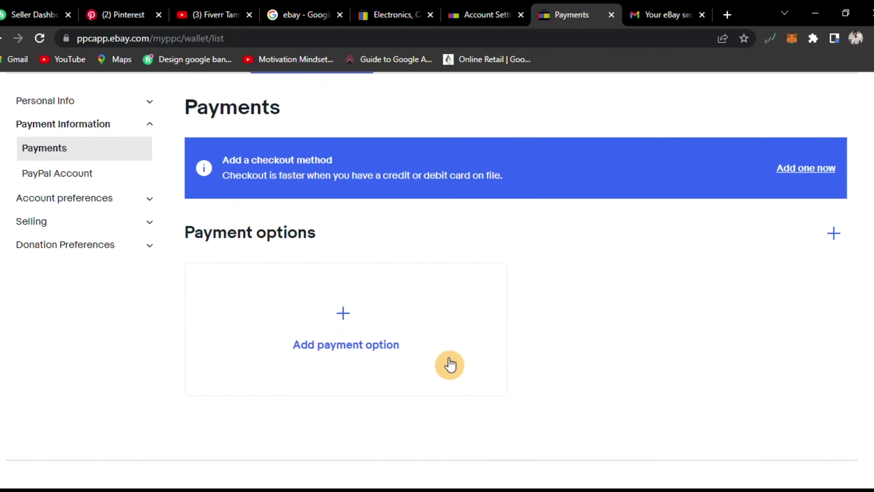
{"action": "scroll", "coordinate": [449, 364], "scroll_direction": "down", "scroll_amount": 2}
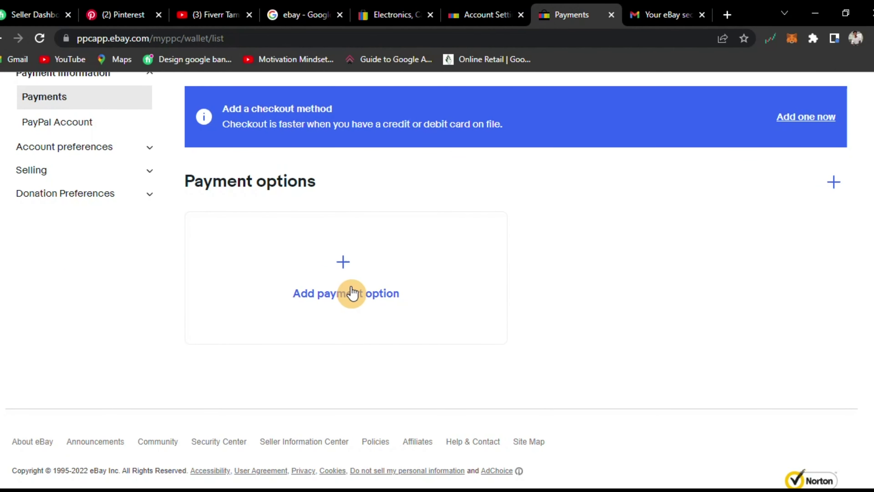
{"action": "left_click", "coordinate": [361, 269]}
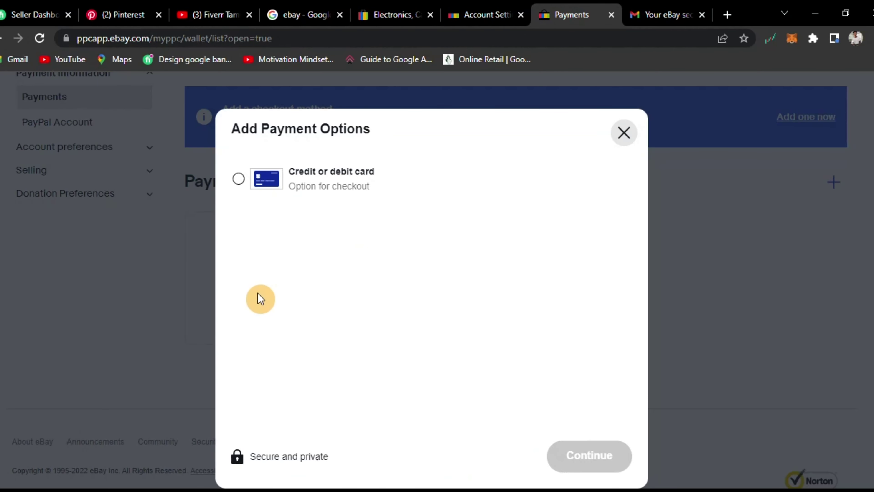
{"action": "left_click", "coordinate": [240, 179]}
{"action": "left_click", "coordinate": [609, 463]}
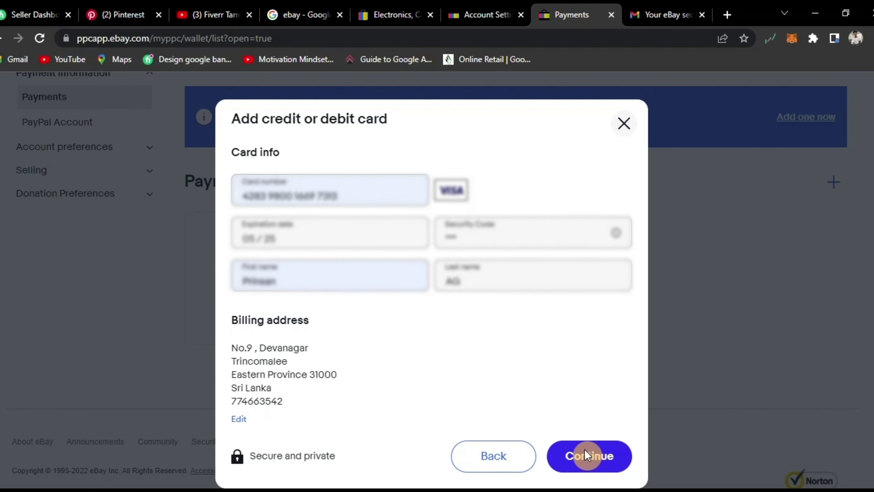
Enter the card number, expiration date, security code and cardholder's name, and save the card as a payment option
{"action": "left_click", "coordinate": [589, 458]}
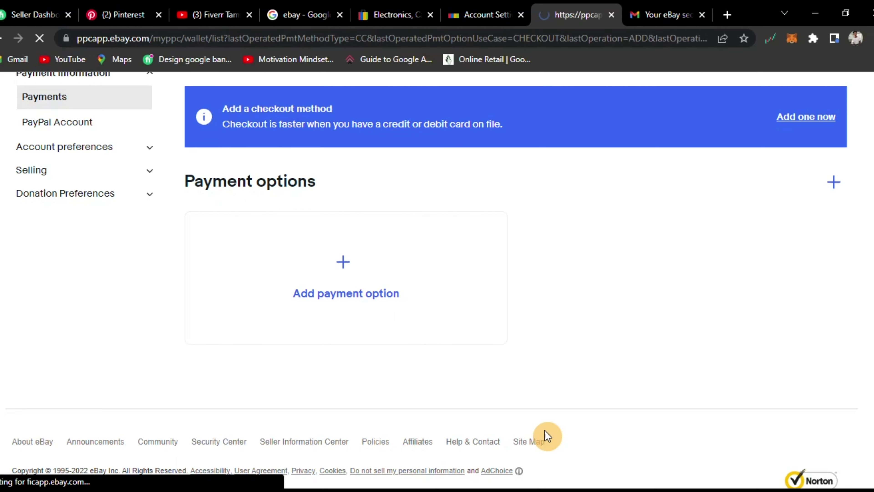
{"action": "scroll", "coordinate": [397, 377], "scroll_direction": "down", "scroll_amount": 3}
{"action": "scroll", "coordinate": [396, 377], "scroll_direction": "down", "scroll_amount": 1}
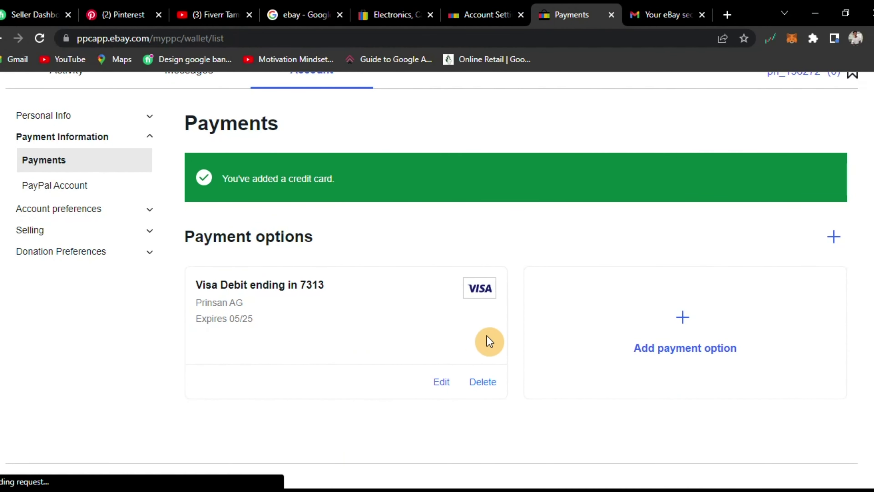
{"action": "left_click", "coordinate": [626, 169]}
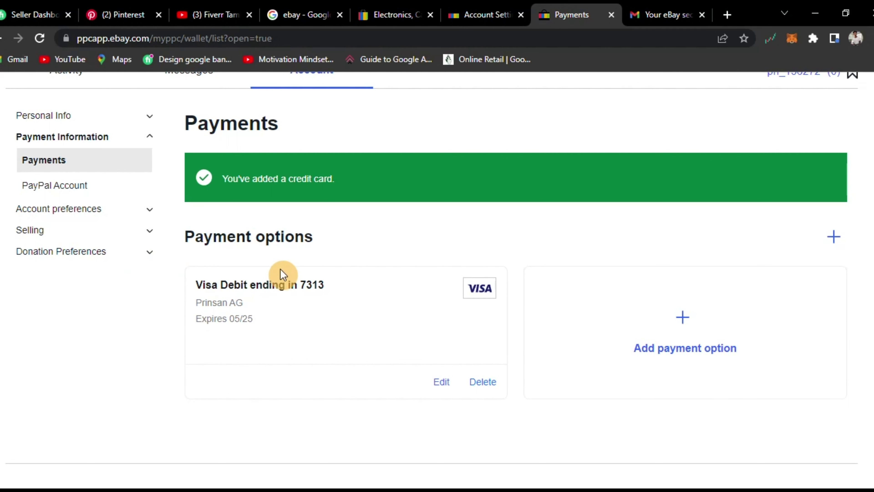
Return to the account settings and open the Seller Dashboard in a new browser tab
{"action": "scroll", "coordinate": [346, 255], "scroll_direction": "up", "scroll_amount": 3}
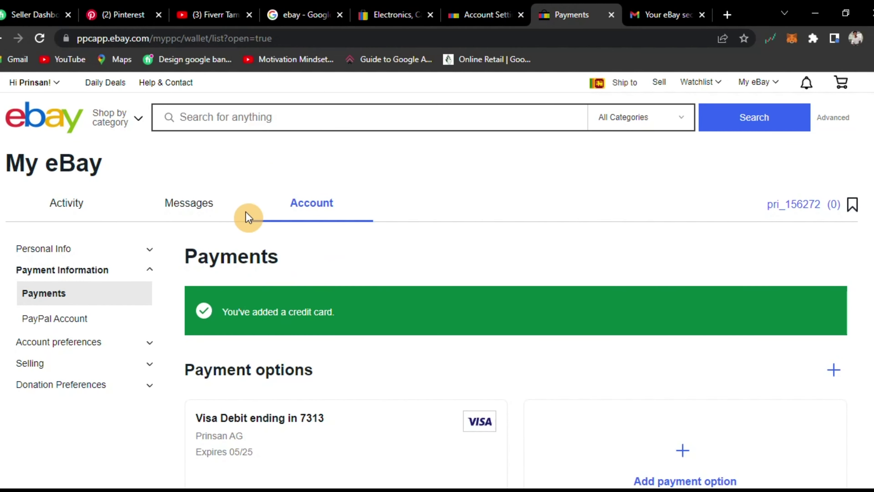
{"action": "left_click", "coordinate": [485, 15]}
{"action": "scroll", "coordinate": [361, 155], "scroll_direction": "down", "scroll_amount": 2}
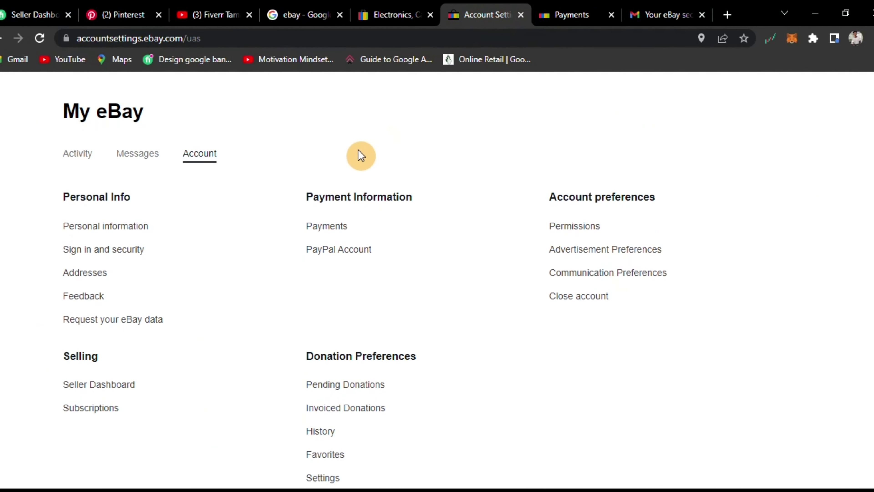
{"action": "scroll", "coordinate": [362, 155], "scroll_direction": "down", "scroll_amount": 1}
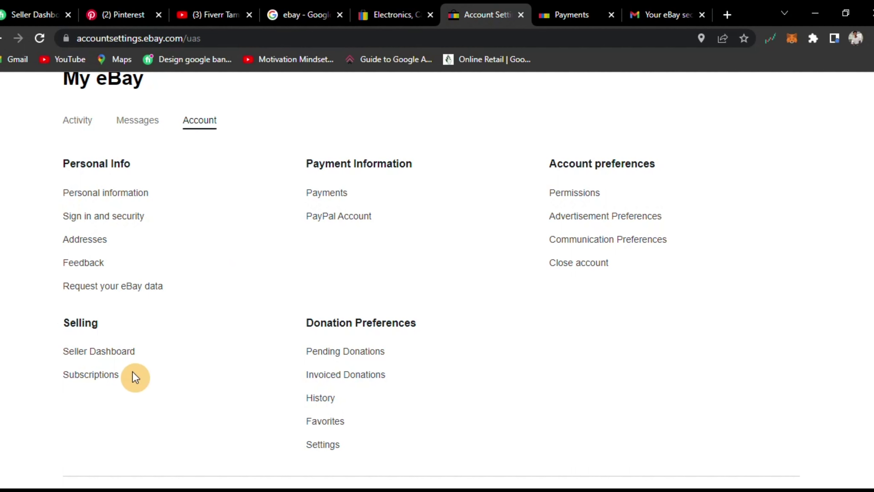
{"action": "right_click", "coordinate": [111, 358]}
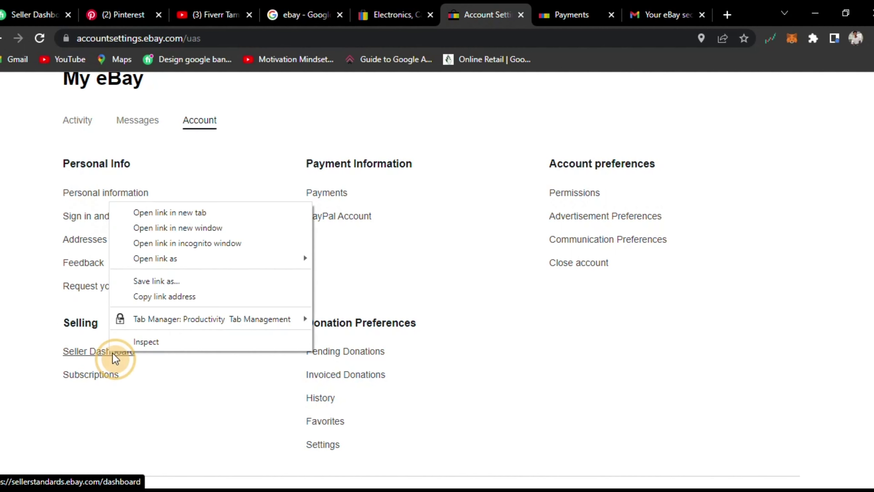
{"action": "left_click", "coordinate": [180, 214]}
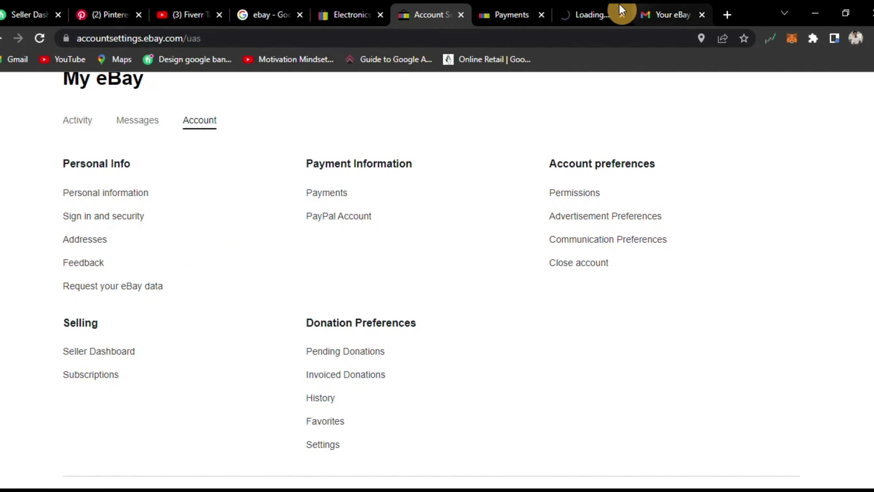
{"action": "left_click", "coordinate": [578, 14]}
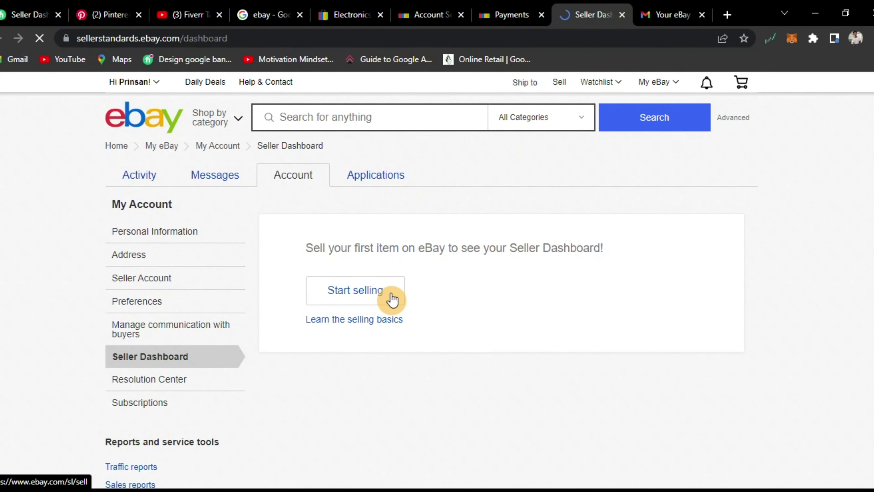